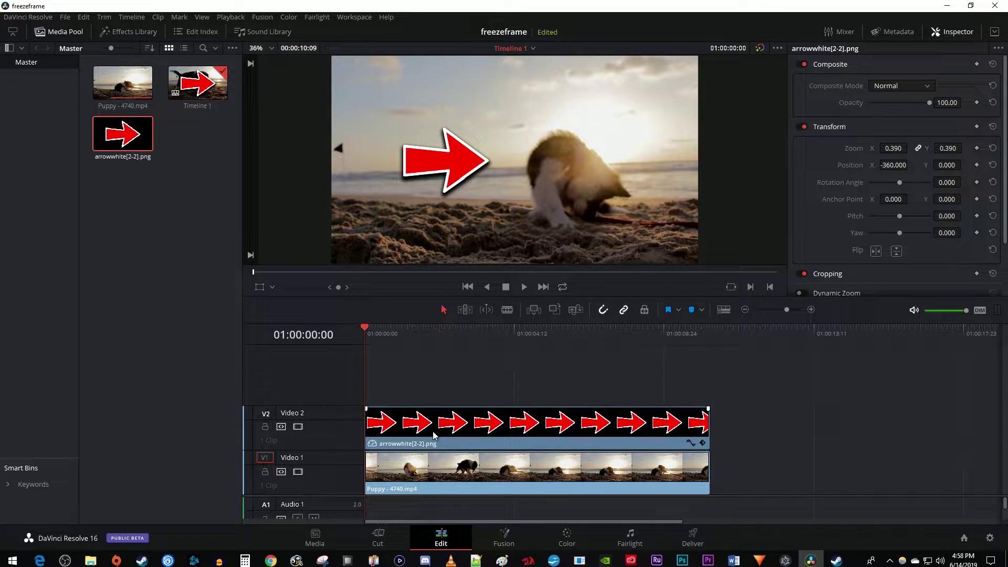
Select the arrow image clip on track V2
left_click(491, 428)
Drop an Adjustment Clip onto a new V3 track and extend it to the arrow clip's end
left_click(135, 33)
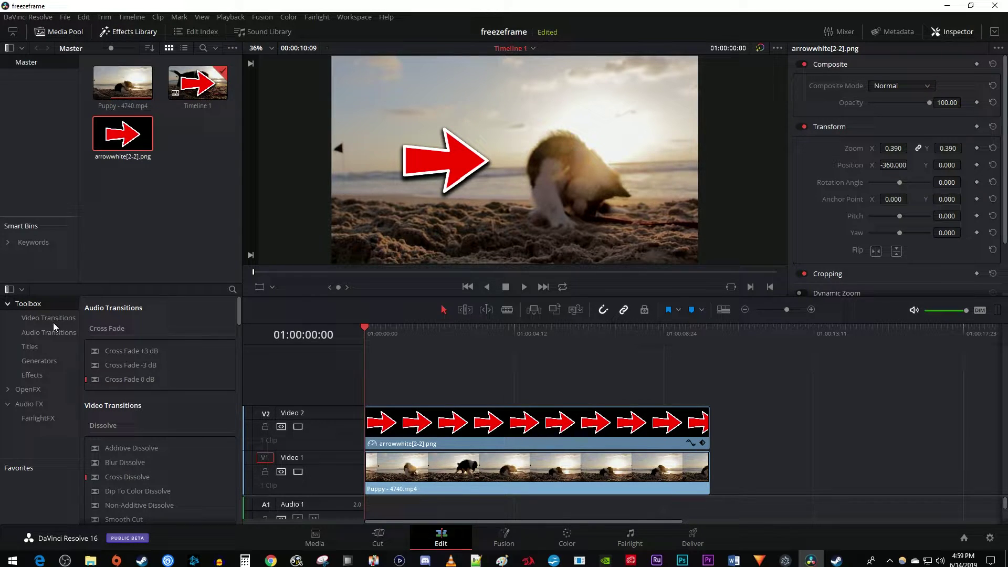
left_click(37, 376)
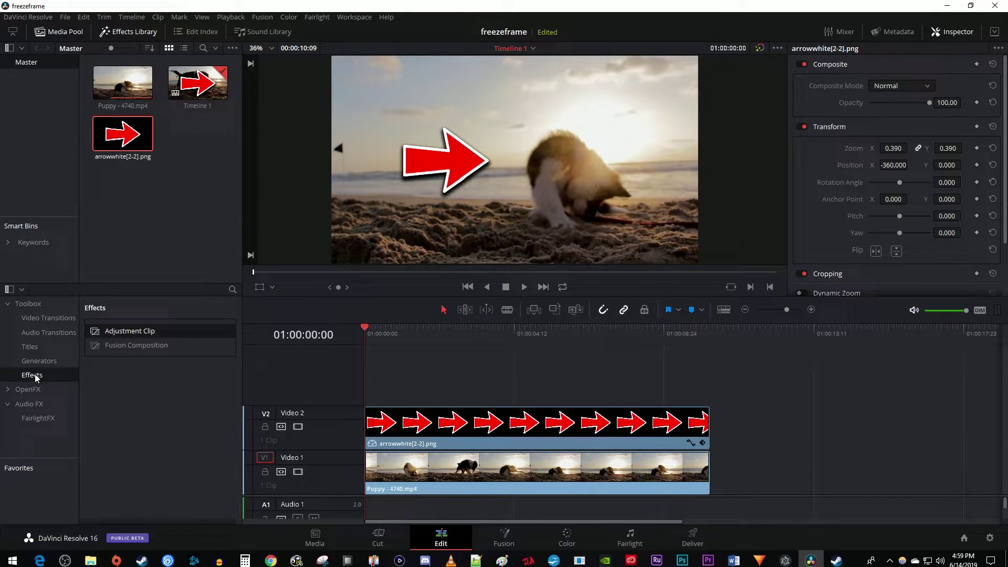
mouse_move(145, 332)
left_click_drag(145, 331, 371, 382)
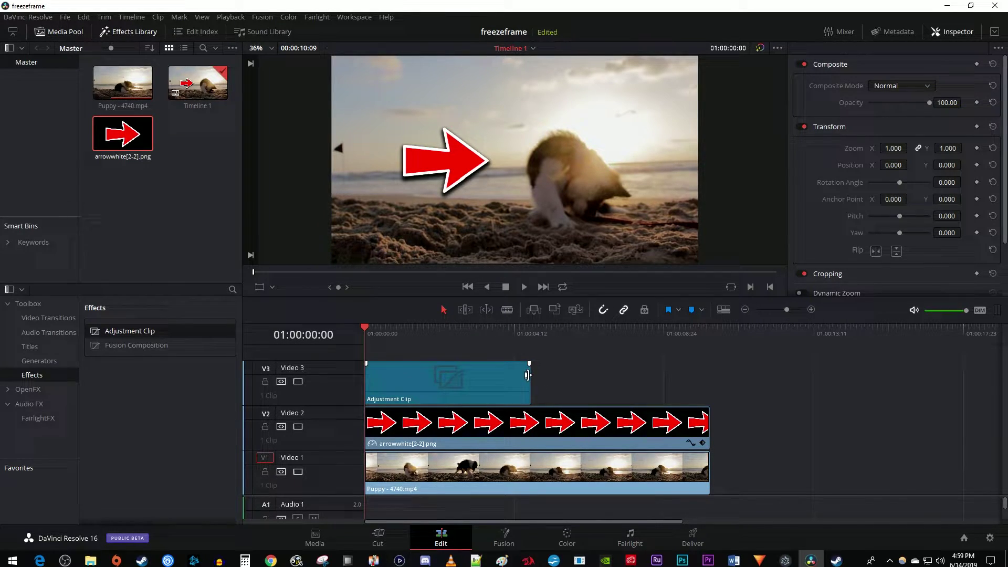
left_click_drag(527, 375, 706, 381)
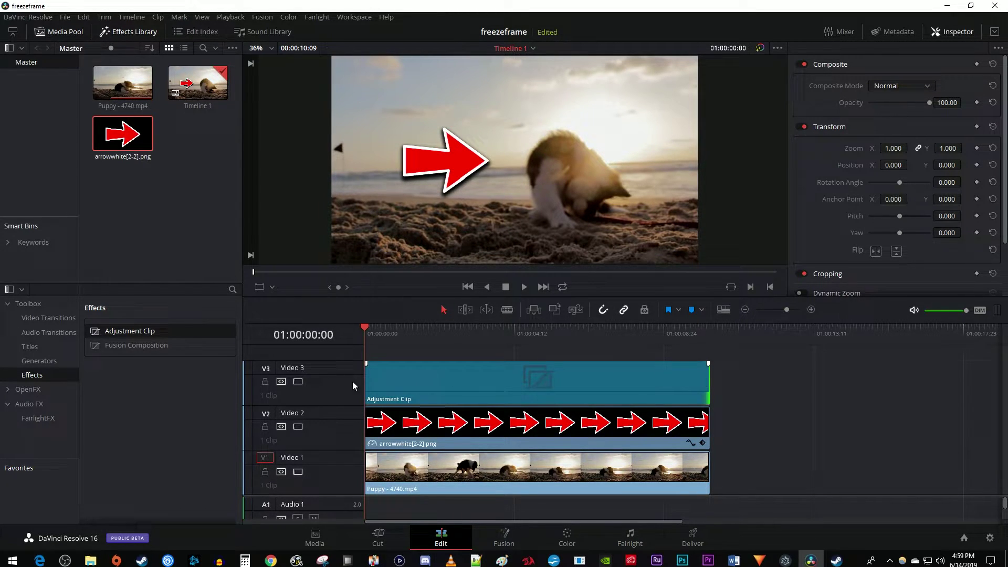
left_click(39, 389)
mouse_move(128, 364)
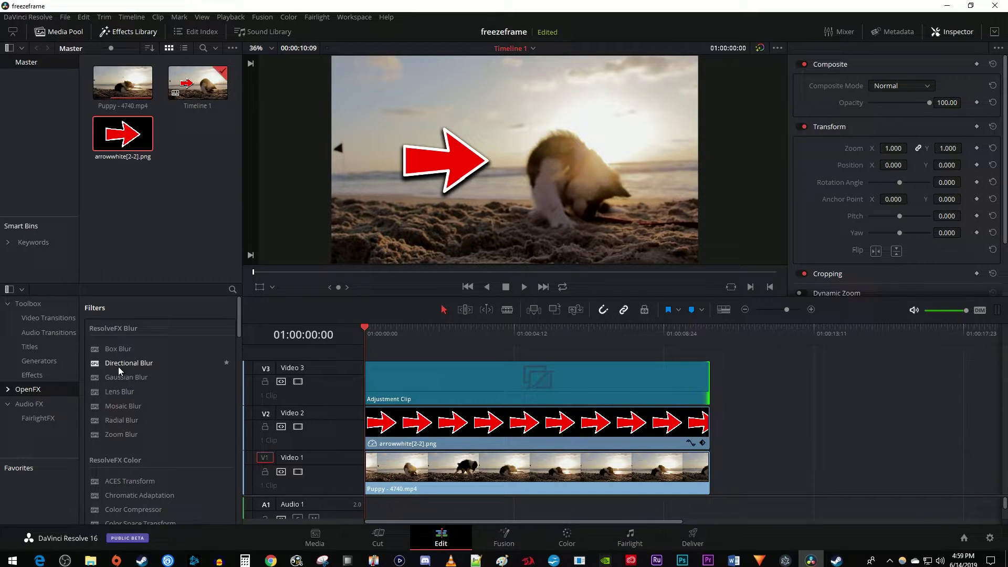
left_click_drag(122, 379, 430, 379)
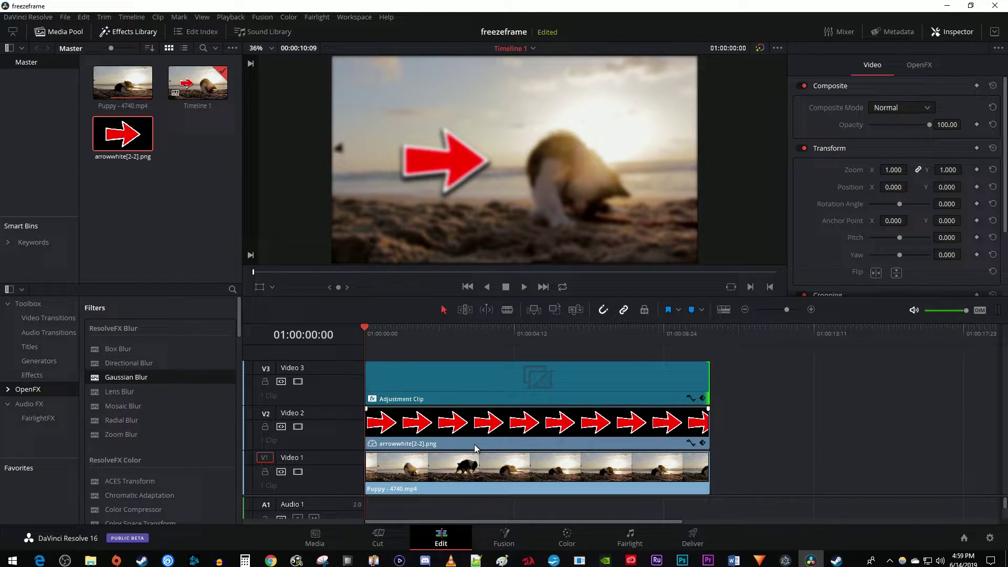
key("ctrl+z")
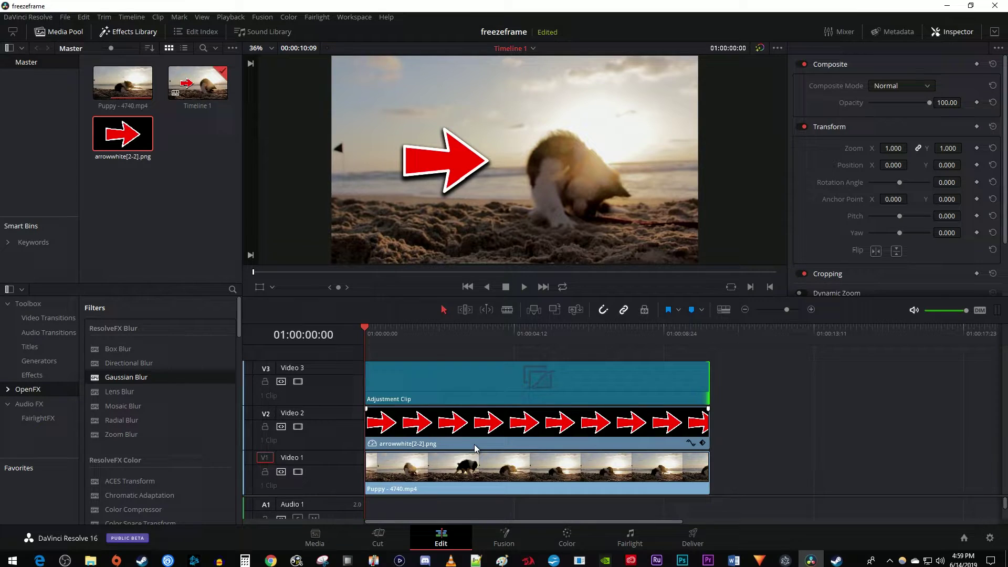
Set the adjustment clip's Inspector Transform Zoom to 1.460
left_click(501, 379)
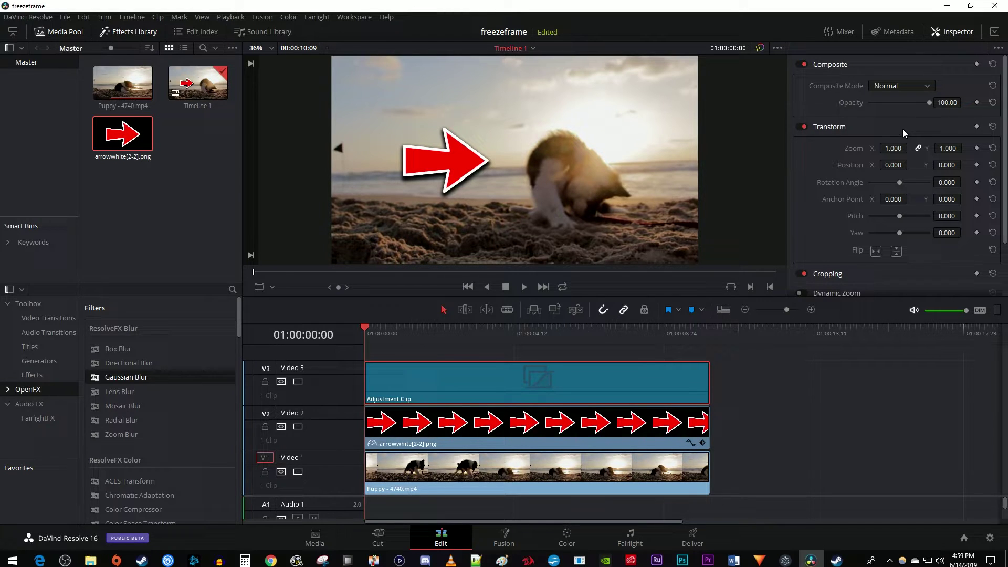
left_click_drag(894, 148, 894, 148)
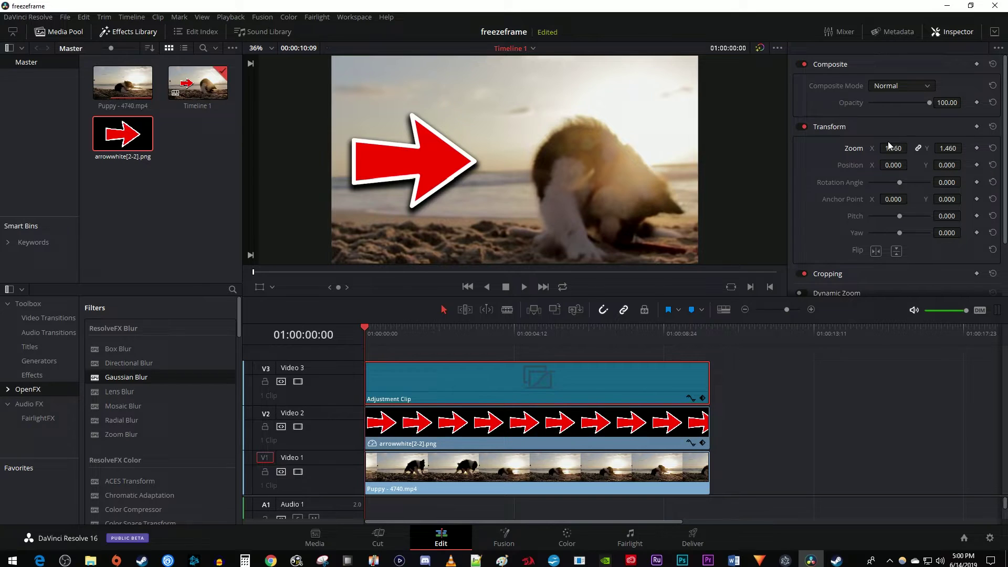
Blade the puppy clip at four points, add OpenFX Glow to the adjustment clip, and preview
left_click(507, 310)
left_click(404, 470)
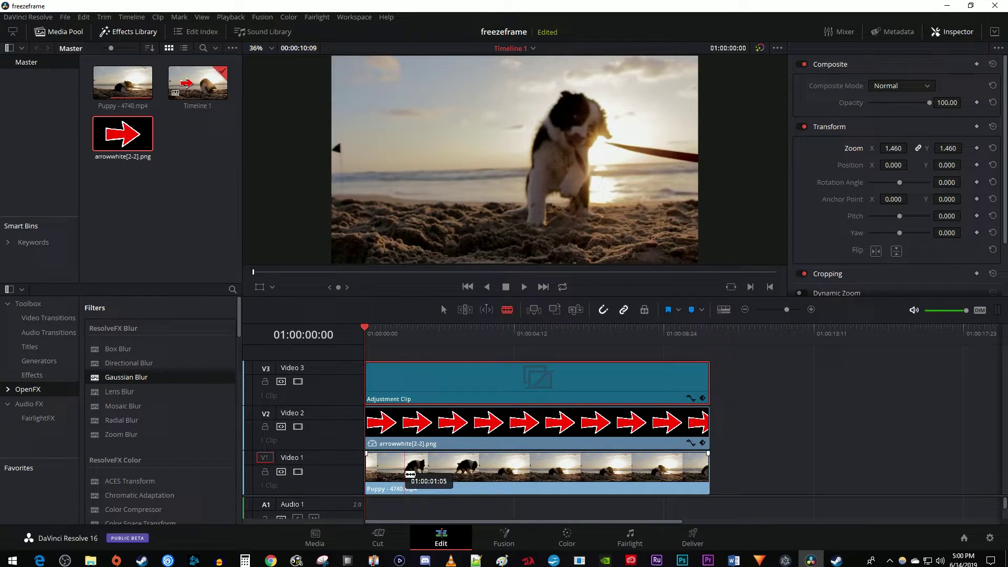
left_click(450, 469)
left_click(495, 469)
left_click(587, 463)
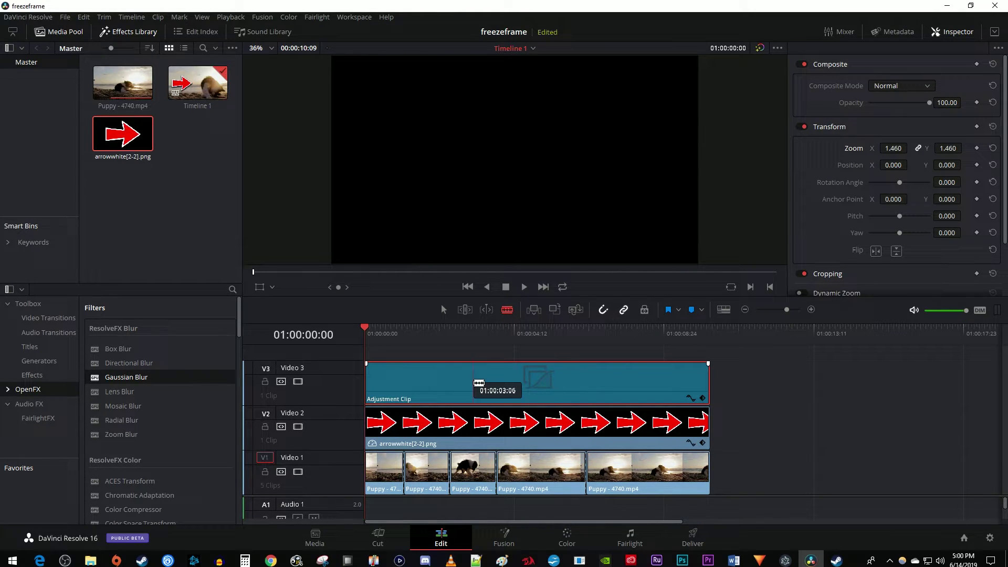
scroll(201, 426, "down", 3)
scroll(179, 432, "down", 2)
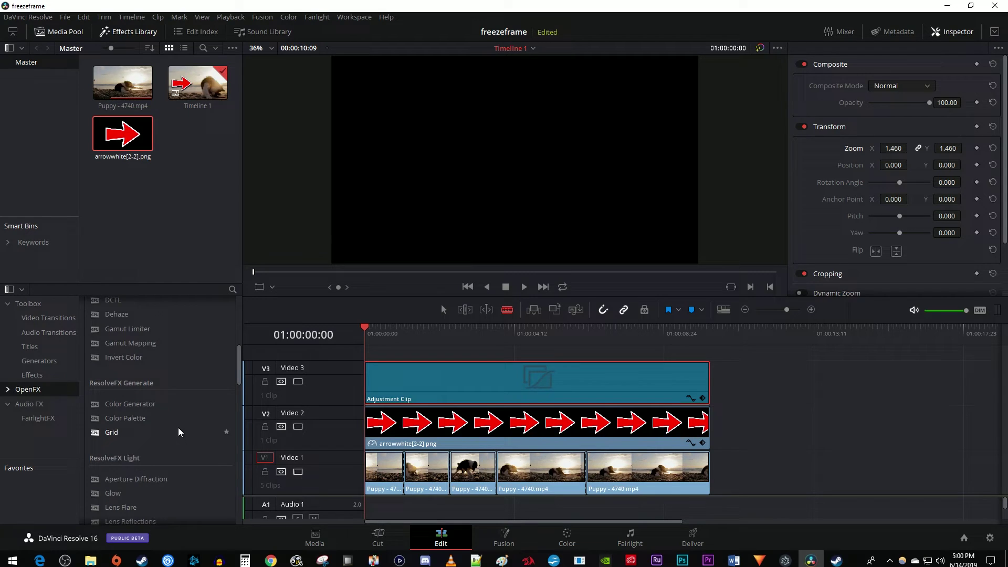
left_click_drag(113, 493, 489, 381)
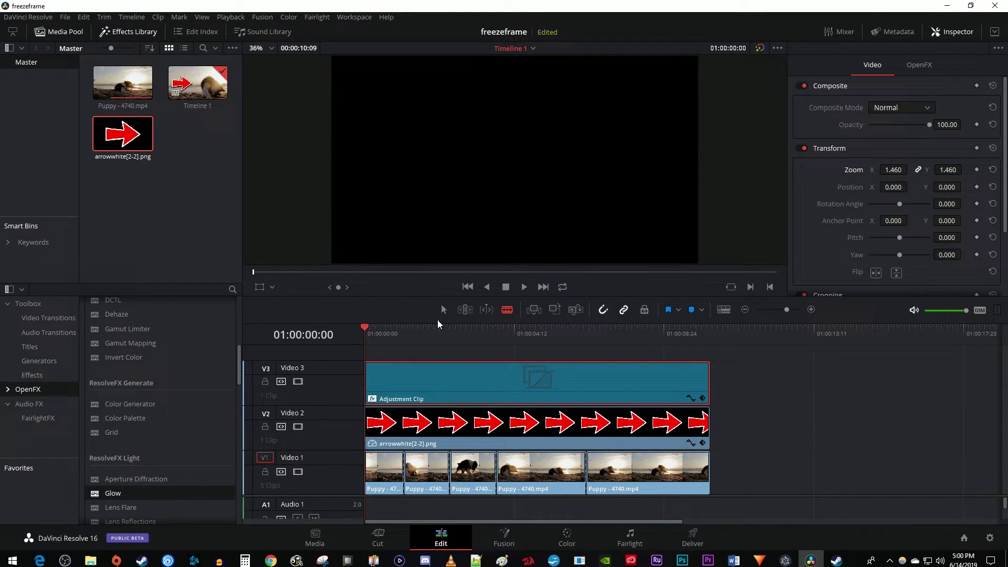
left_click_drag(439, 327, 502, 339)
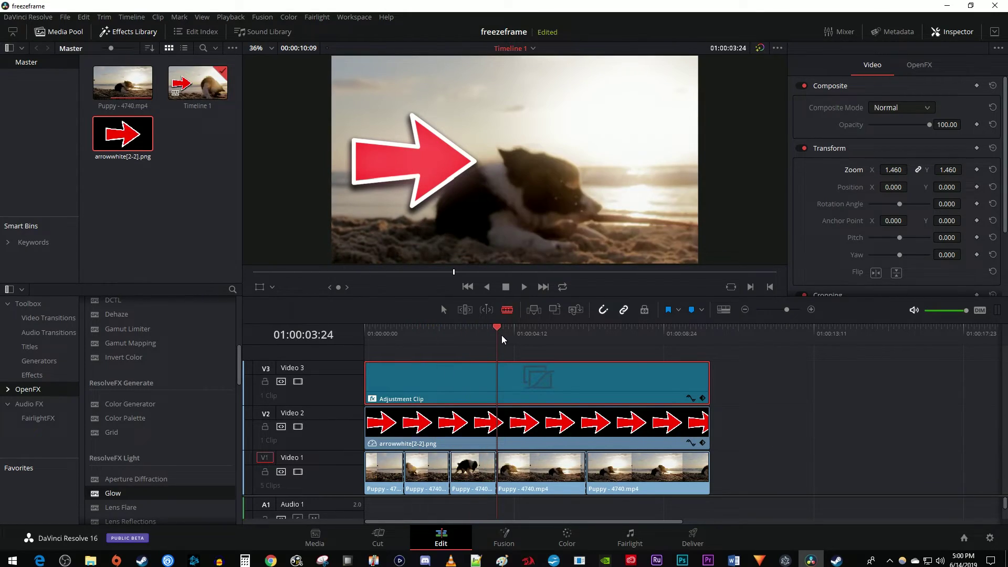